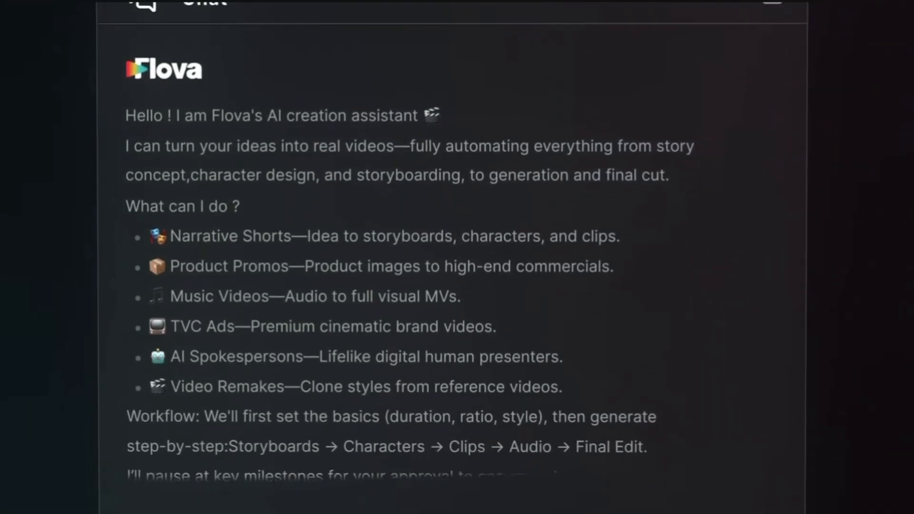
{"action": "left_click", "coordinate": [132, 230]}
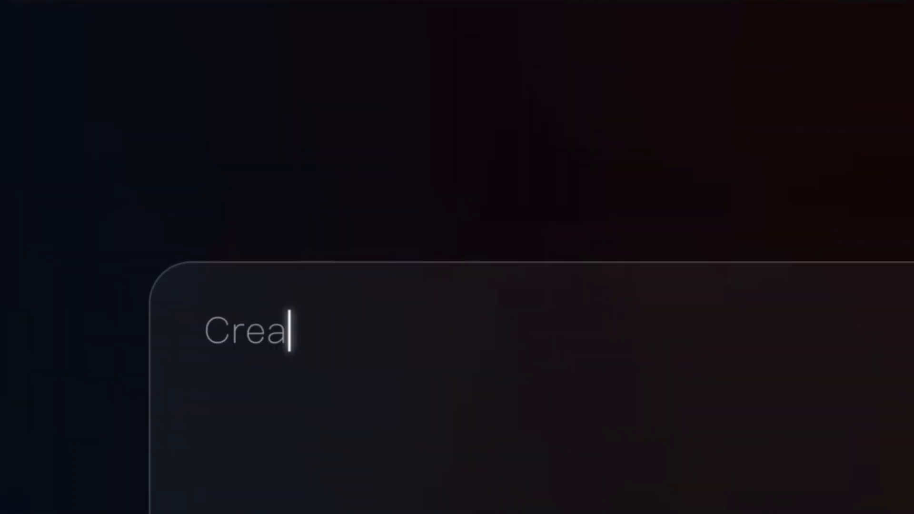
{"action": "type", "text": "Create a story based on my reference."}
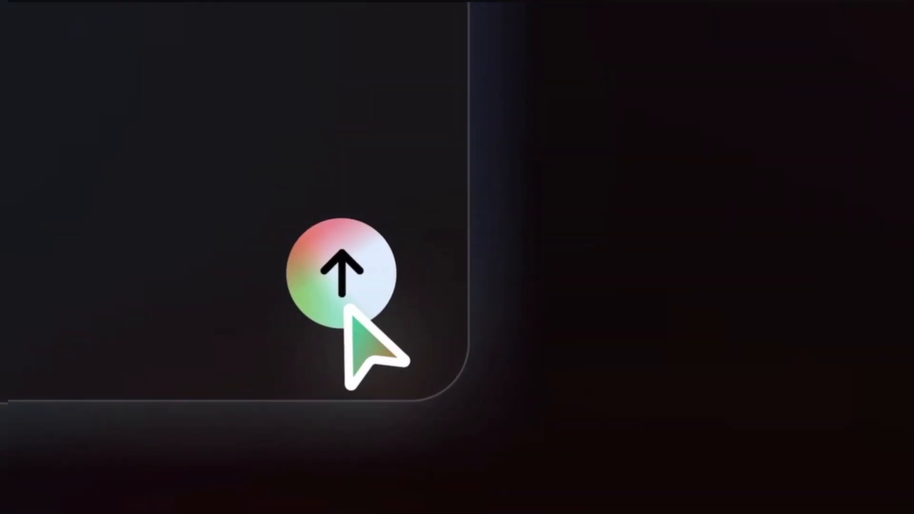
{"action": "left_click", "coordinate": [378, 335]}
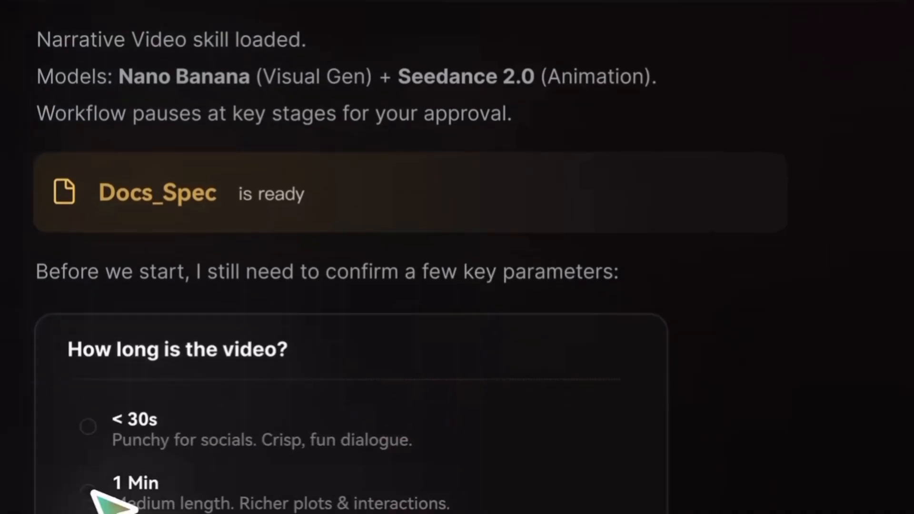
{"action": "left_click", "coordinate": [91, 490]}
{"action": "left_click", "coordinate": [728, 473]}
{"action": "left_click", "coordinate": [434, 292]}
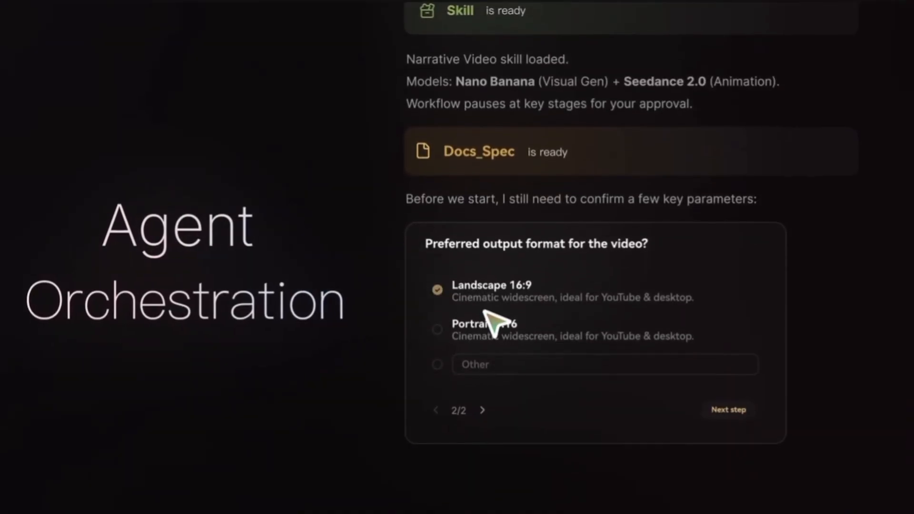
{"action": "left_click", "coordinate": [731, 350]}
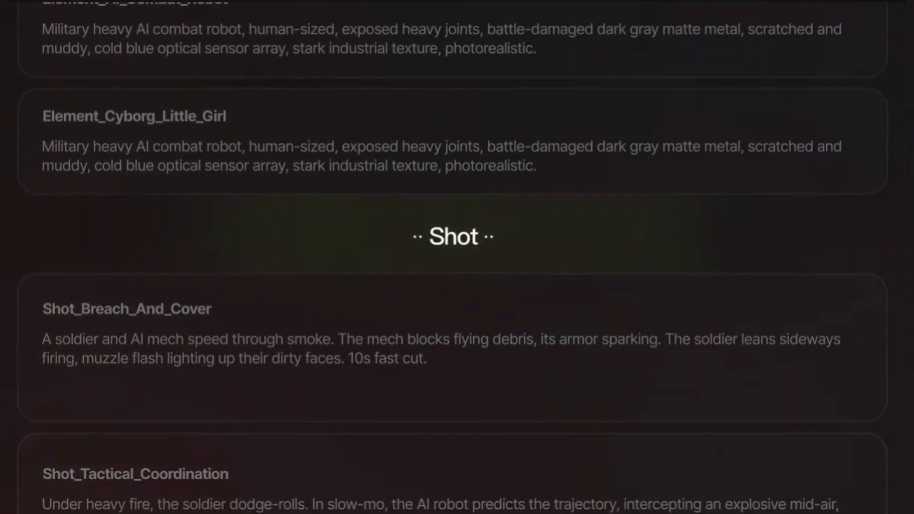
{"action": "type", "text": "Generate the required still images based on the st"}
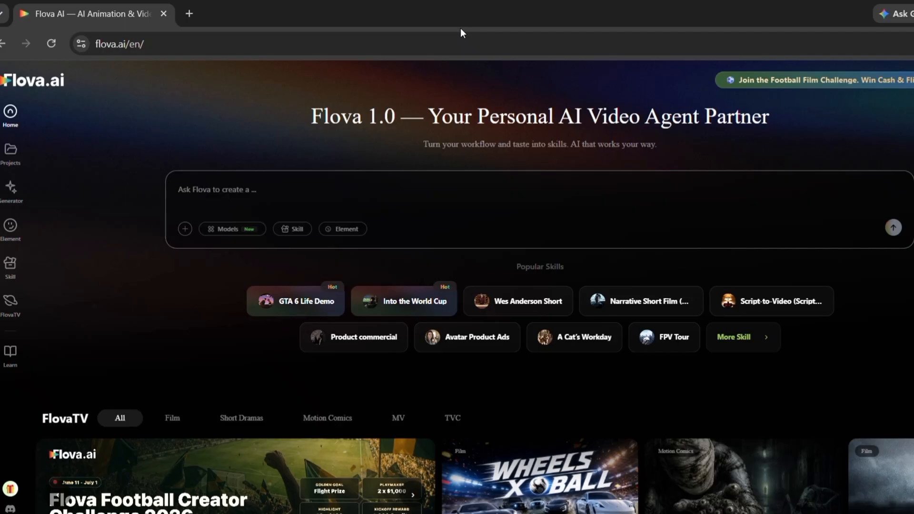
- Start a new prompt with the saved Reference to video-remix skill and dismiss the football challenge advertisement
{"action": "left_click", "coordinate": [11, 267]}
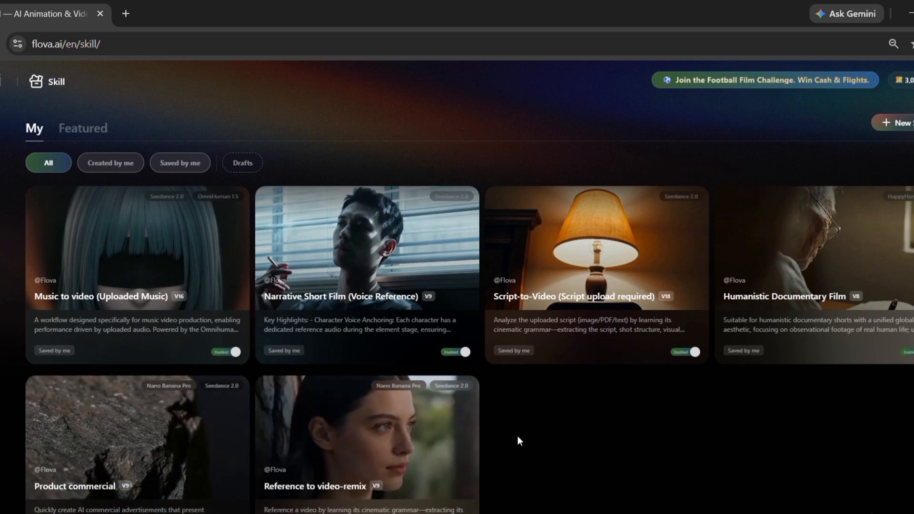
{"action": "scroll", "coordinate": [518, 435], "scroll_direction": "down", "scroll_amount": 1}
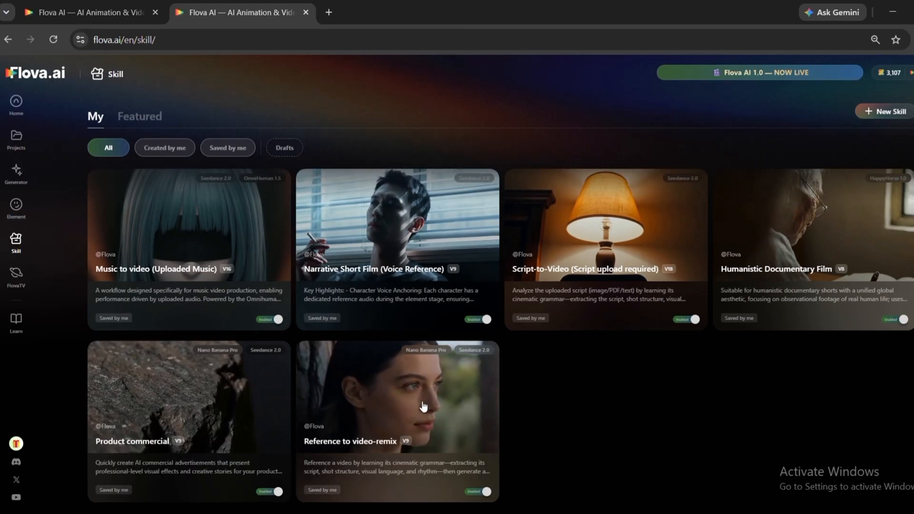
{"action": "left_click", "coordinate": [421, 405]}
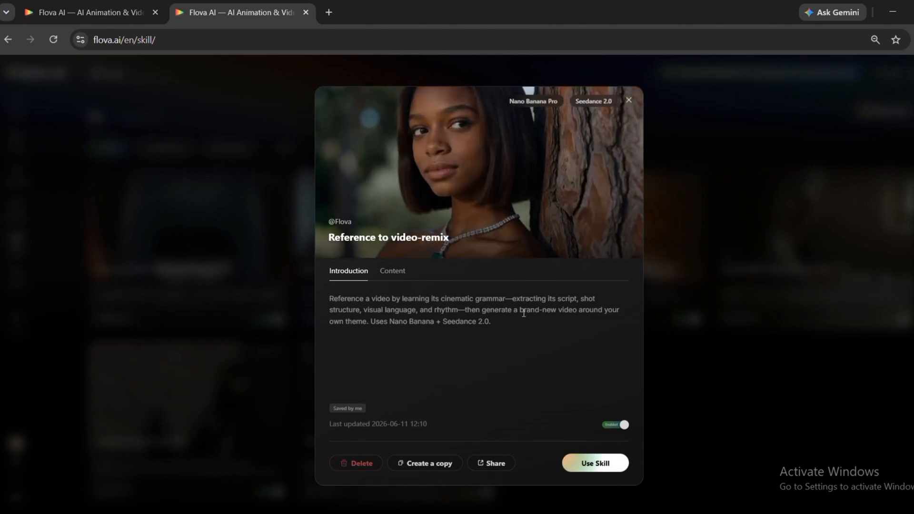
{"action": "left_click", "coordinate": [596, 464]}
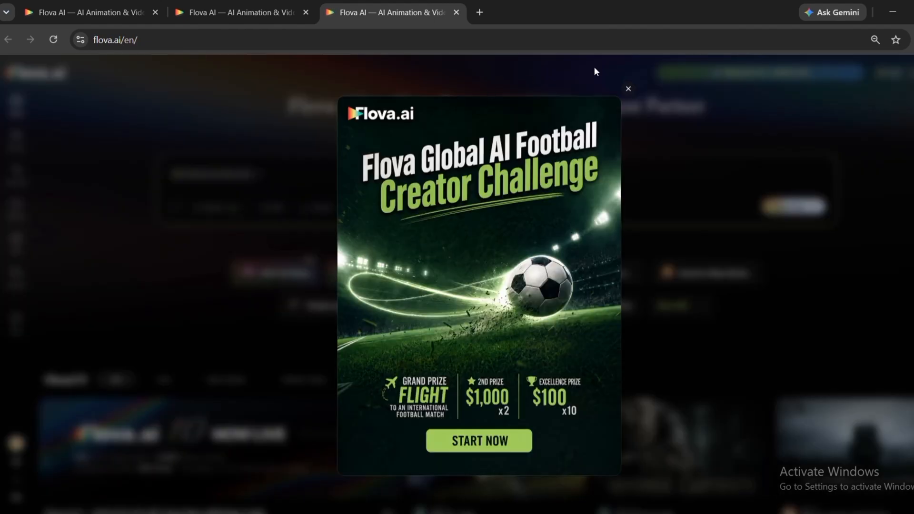
{"action": "left_click", "coordinate": [628, 90]}
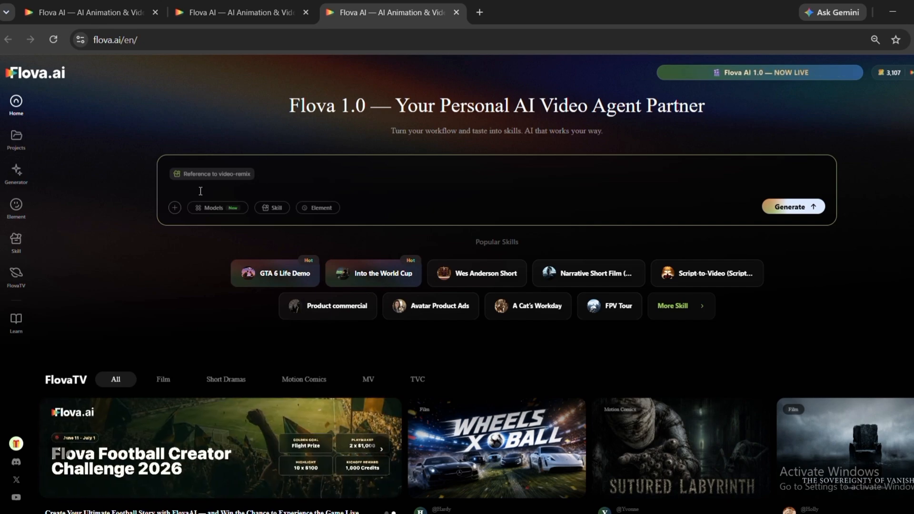
- Attach the video file Video Project 7 from the Downloads folder to the prompt as the reference
{"action": "left_click", "coordinate": [175, 207]}
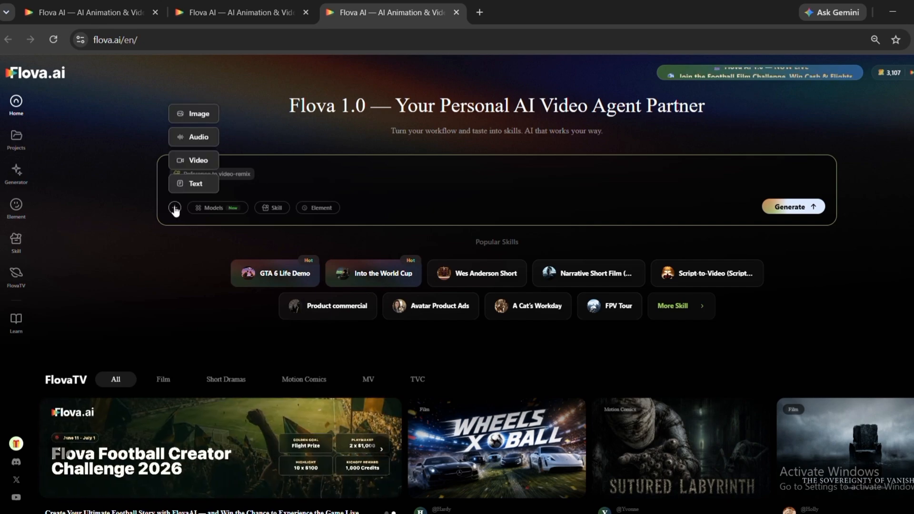
{"action": "left_click", "coordinate": [202, 160]}
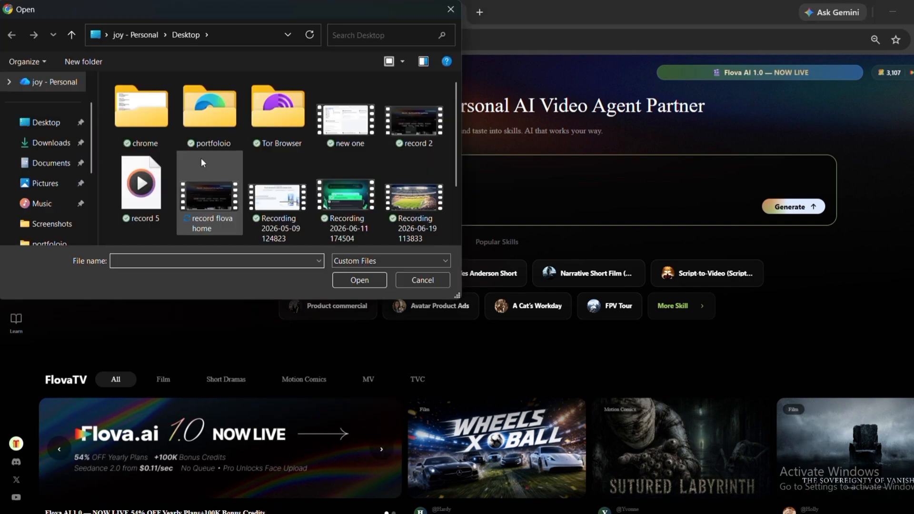
{"action": "left_click", "coordinate": [66, 145]}
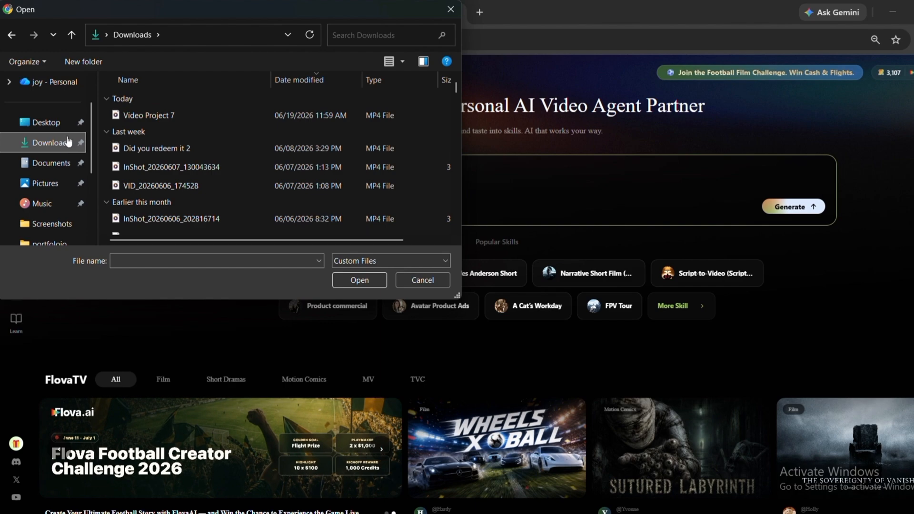
{"action": "left_click", "coordinate": [132, 115]}
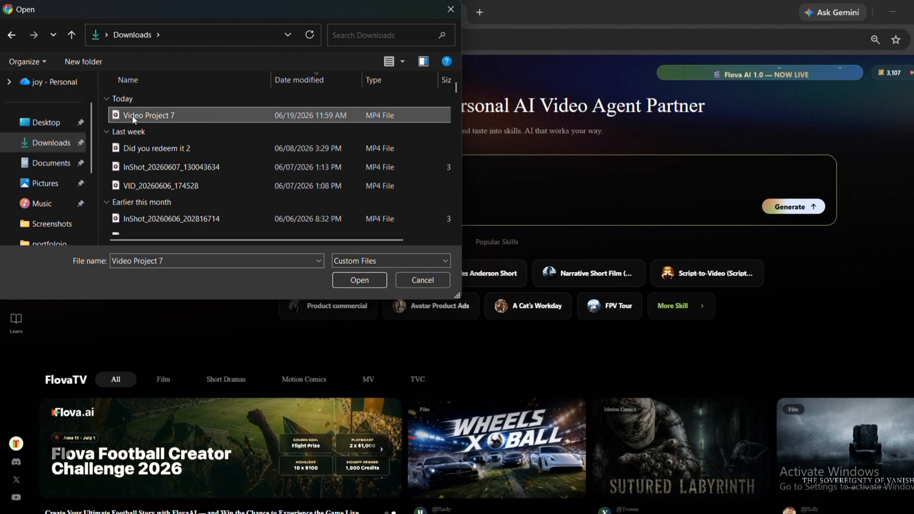
{"action": "left_click", "coordinate": [361, 280]}
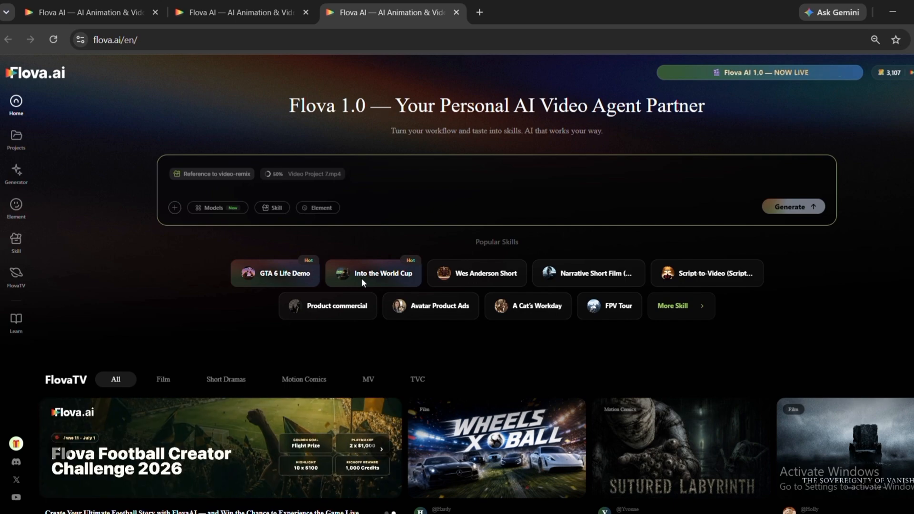
- Add Seedance 2.0 - Fast as the video model and submit a prompt remixing the football championship video into a futuristic neon World Cup 2050
{"action": "left_click", "coordinate": [217, 208]}
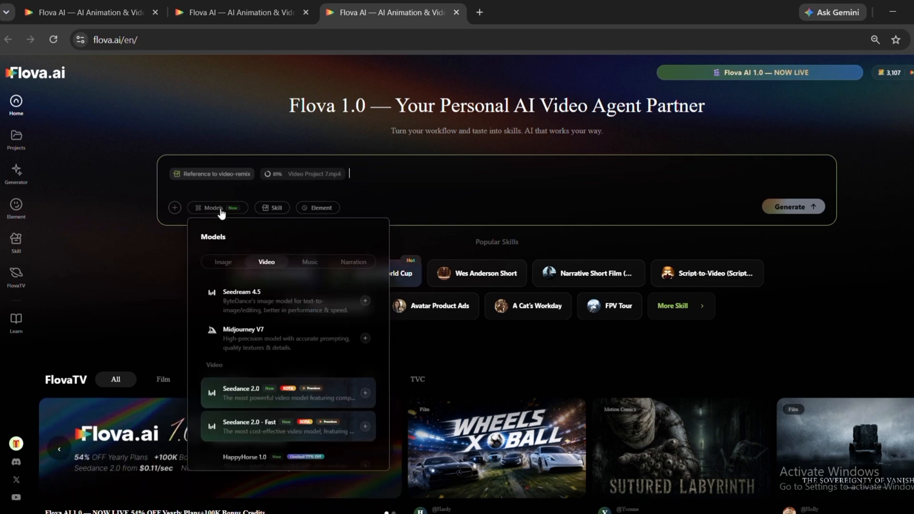
{"action": "left_click", "coordinate": [251, 341]}
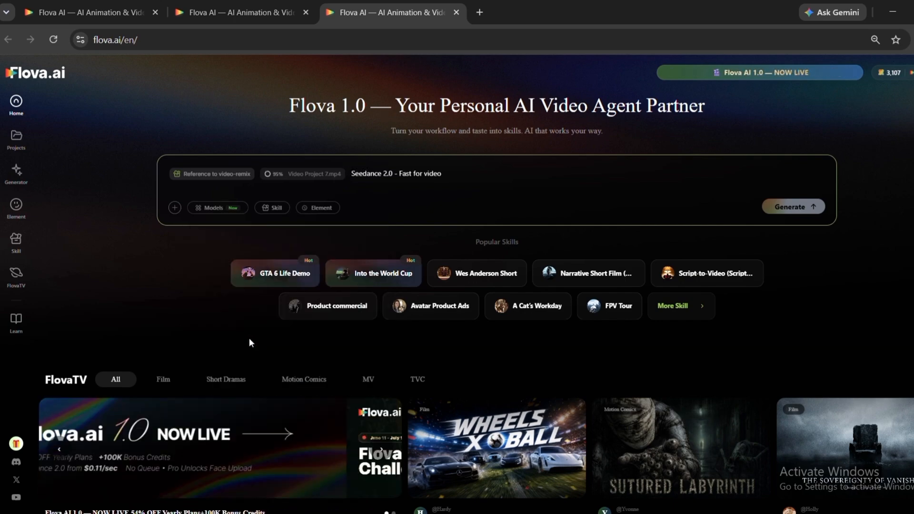
{"action": "left_click", "coordinate": [318, 208]}
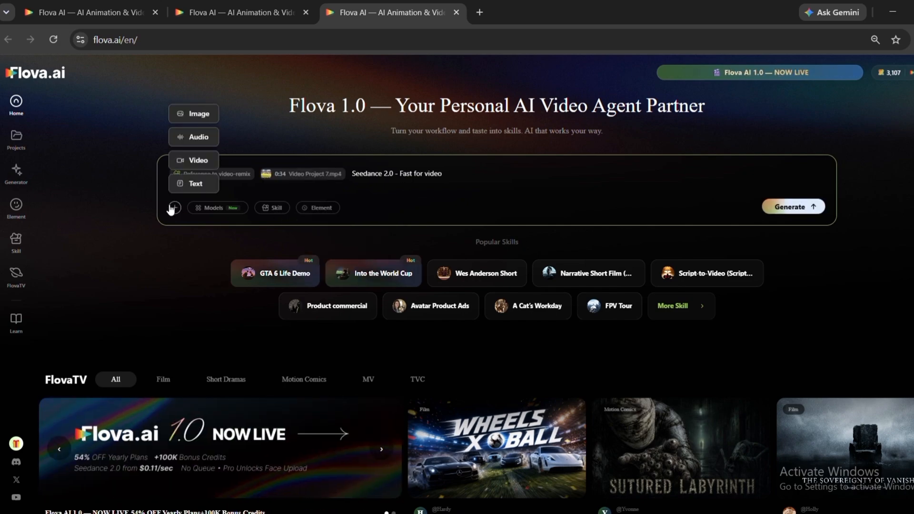
{"action": "left_click", "coordinate": [217, 209]}
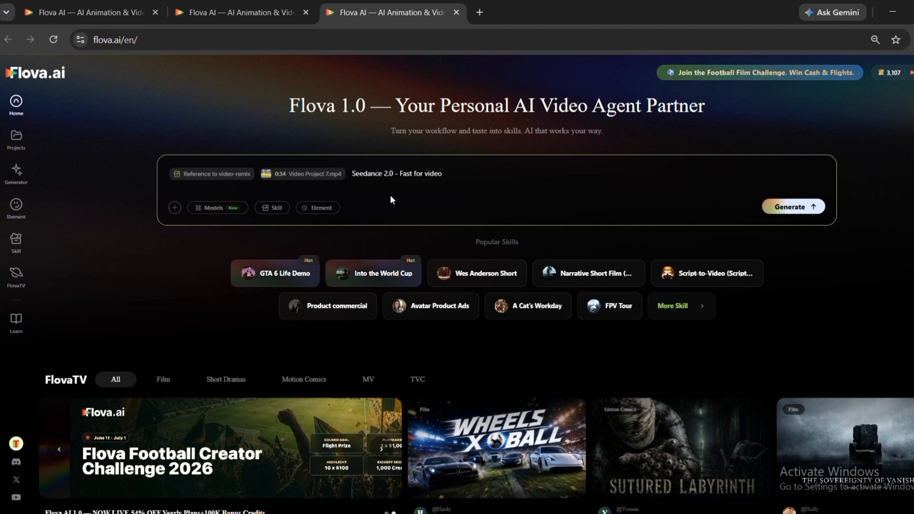
{"action": "type", "text": "Analyze this football championship video and create a new version inspired by its pacing, camera movement, and cinematic storytelling. Transform it into a futuristic World Cup 2050 with neon stadiums, holographic displays, flying camera drones, dramatic lighting, rain effects, and an epic championship atmosphere."}
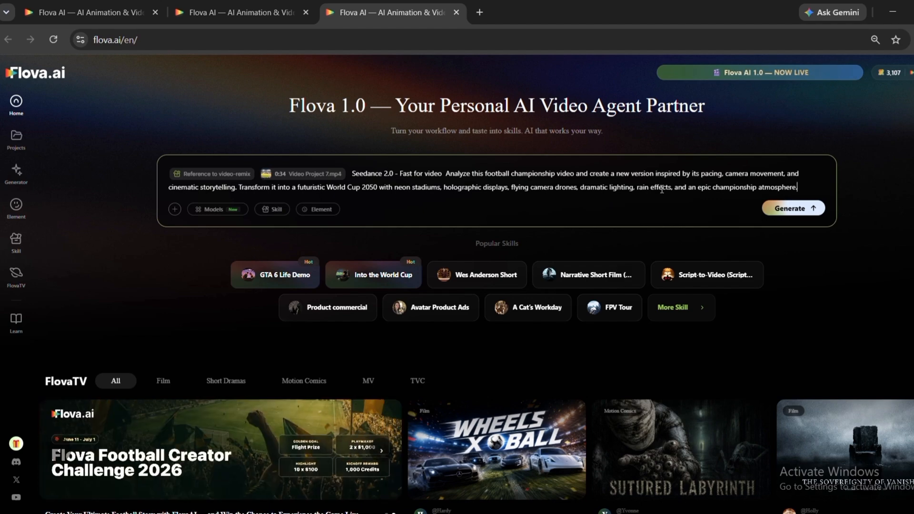
{"action": "left_click", "coordinate": [789, 209]}
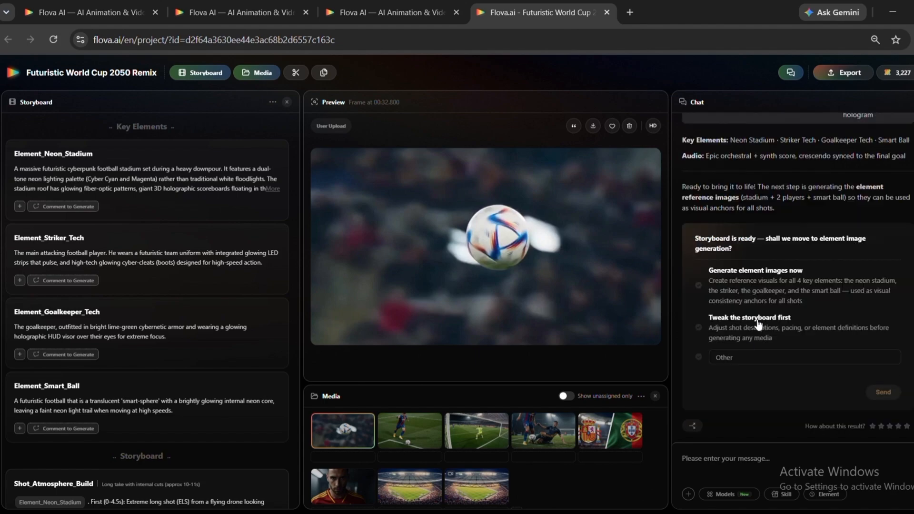
- Approve generating reference images for all 4 key elements and the 3 shot videos with Seedance 2.0 Fast
{"action": "left_click", "coordinate": [775, 291]}
{"action": "left_click", "coordinate": [883, 392]}
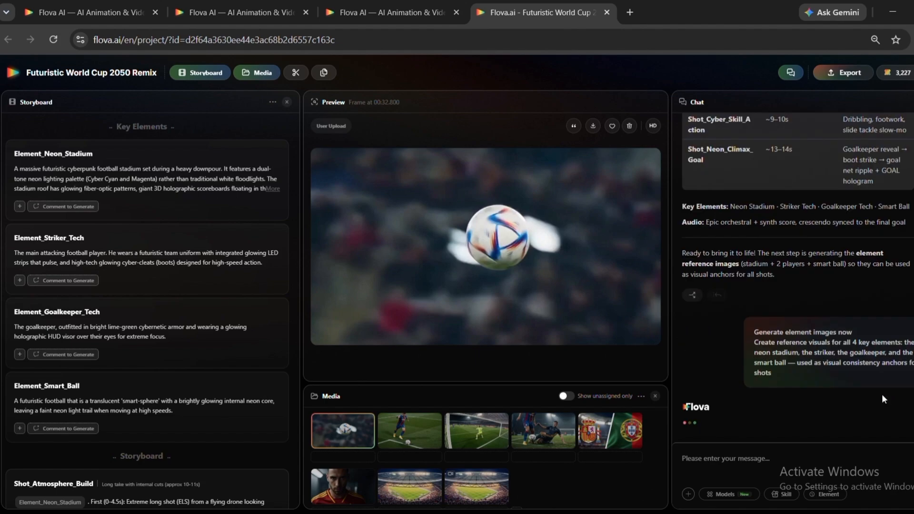
{"action": "key", "text": "super+shift+s"}
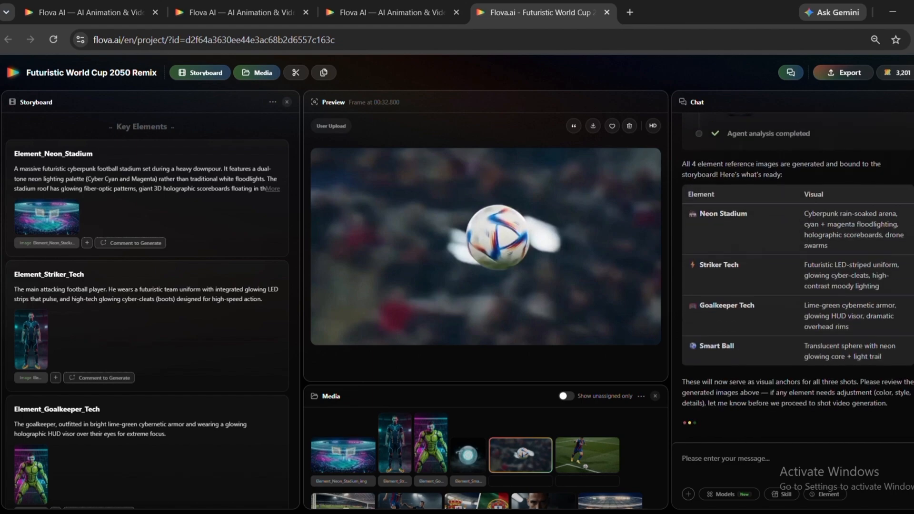
{"action": "left_click", "coordinate": [883, 391]}
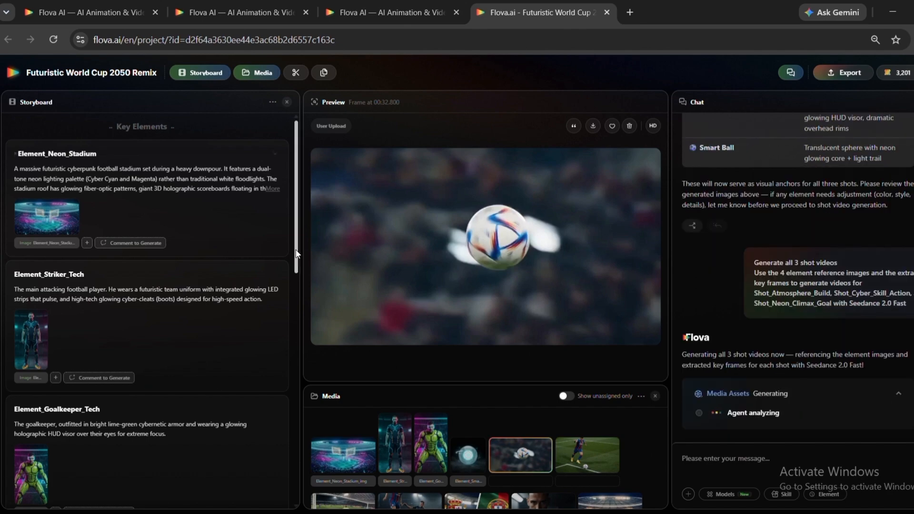
{"action": "left_click_drag", "start_coordinate": [295, 263], "coordinate": [294, 208]}
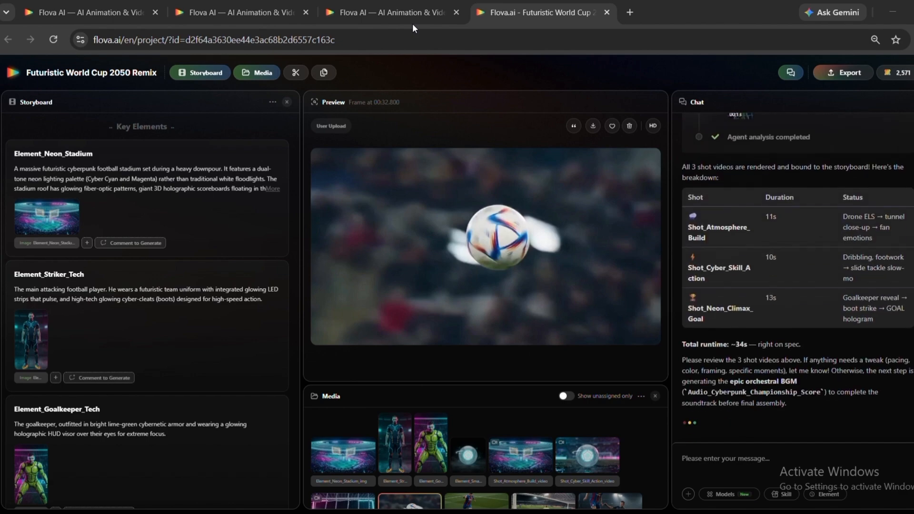
- Approve generating the epic orchestral background music and assembling the shots and score into the final timeline
{"action": "left_click", "coordinate": [727, 281]}
{"action": "left_click", "coordinate": [883, 392]}
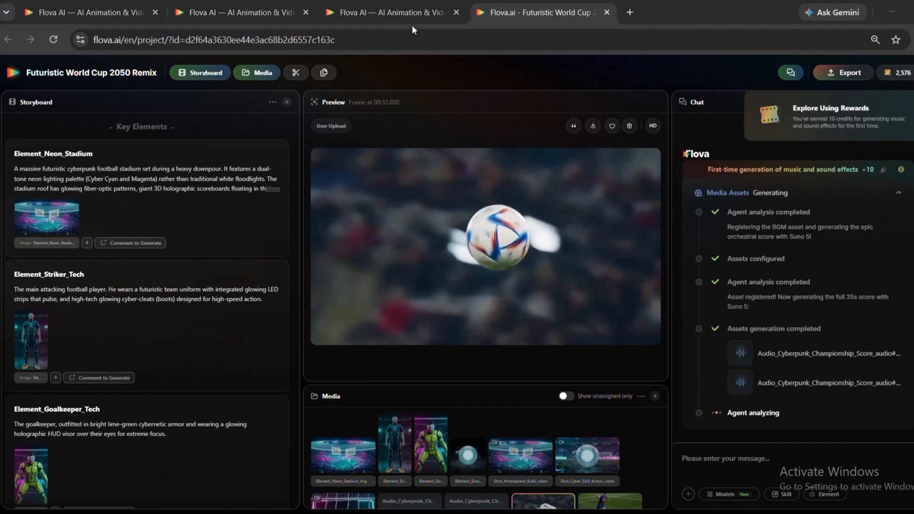
{"action": "left_click", "coordinate": [731, 256]}
{"action": "left_click", "coordinate": [882, 388]}
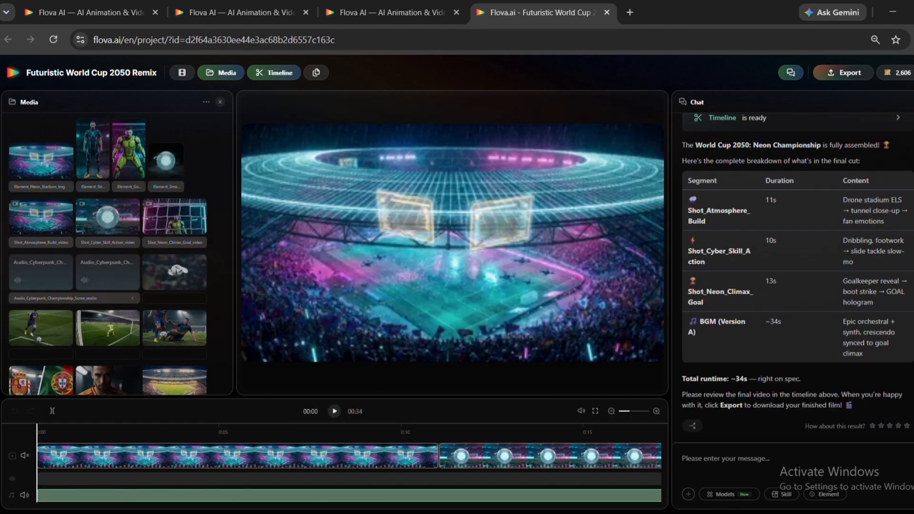
- Play back the assembled film in the timeline and export it as a downloadable video
{"action": "key", "text": "space"}
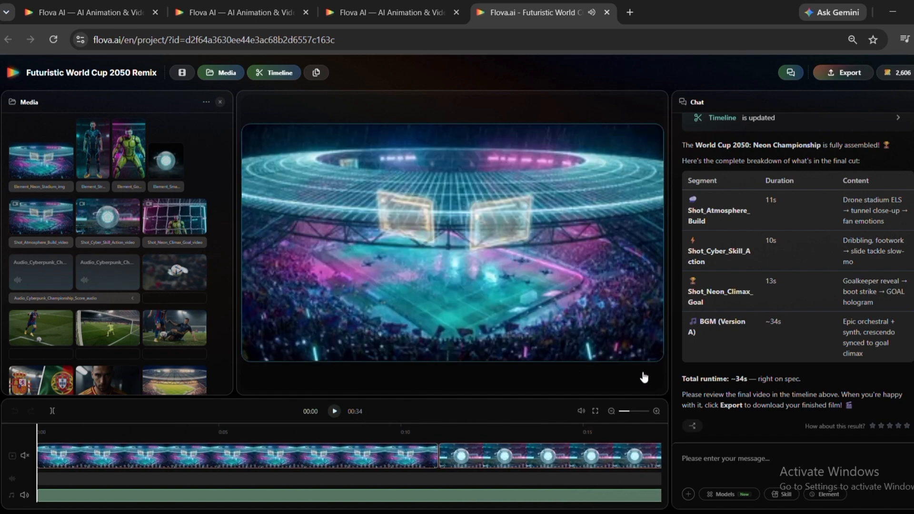
{"action": "left_click", "coordinate": [487, 278]}
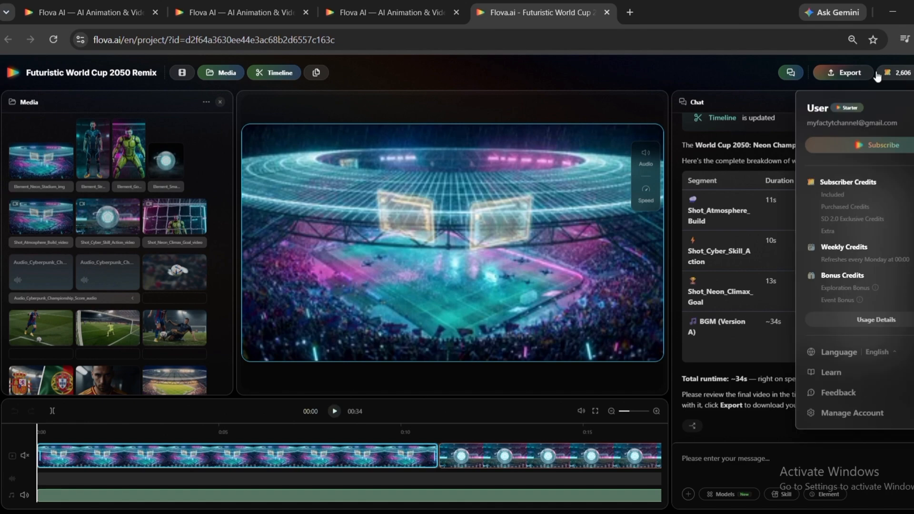
{"action": "left_click", "coordinate": [845, 76]}
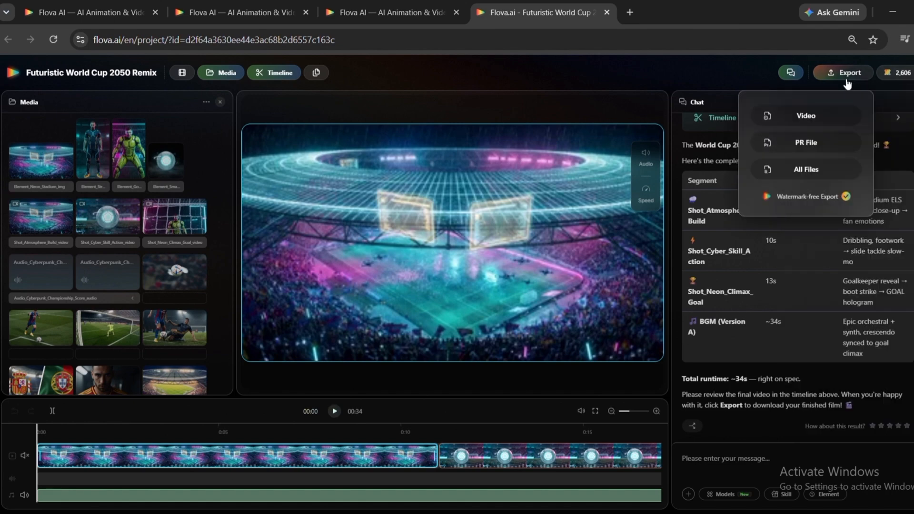
{"action": "left_click", "coordinate": [808, 119]}
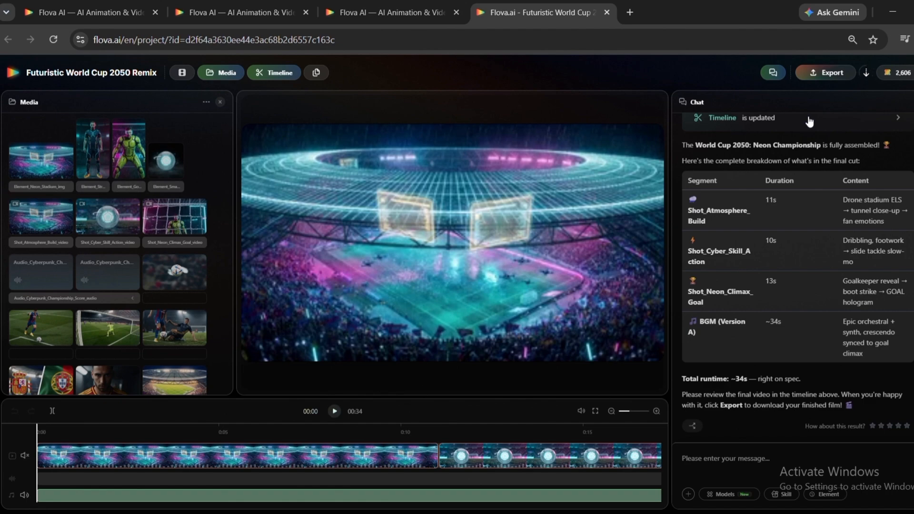
{"action": "left_click", "coordinate": [871, 67]}
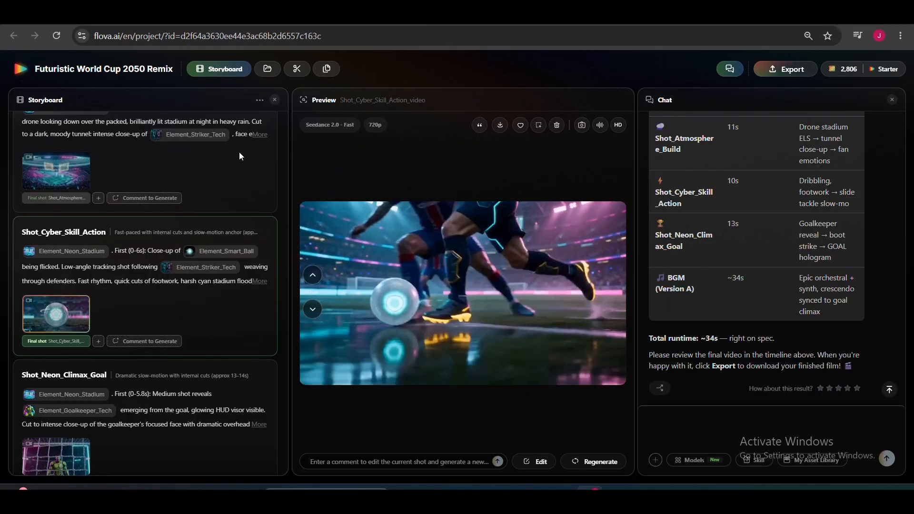
- Change "Fast rhythm" to "Ultra fast rhythm" in the Shot_Cyber_Skill_Action storyboard description
{"action": "left_click", "coordinate": [138, 280]}
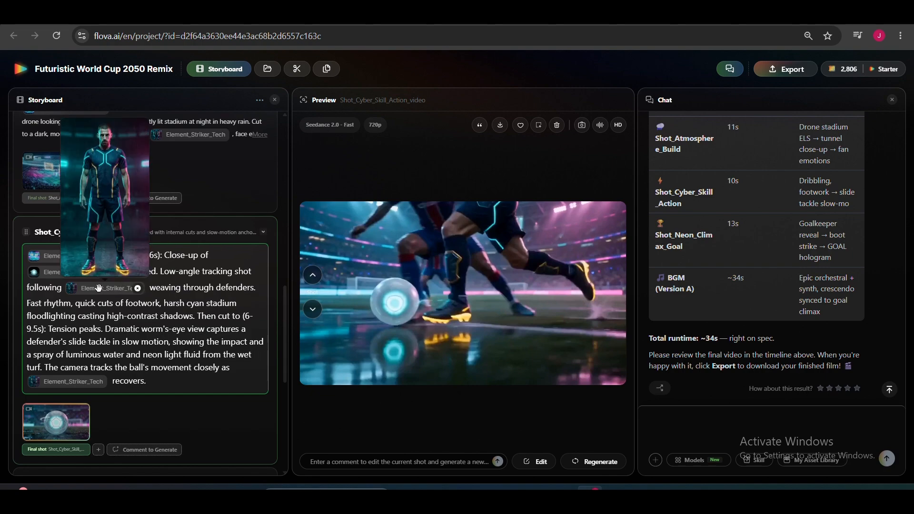
{"action": "mouse_move", "coordinate": [33, 275]}
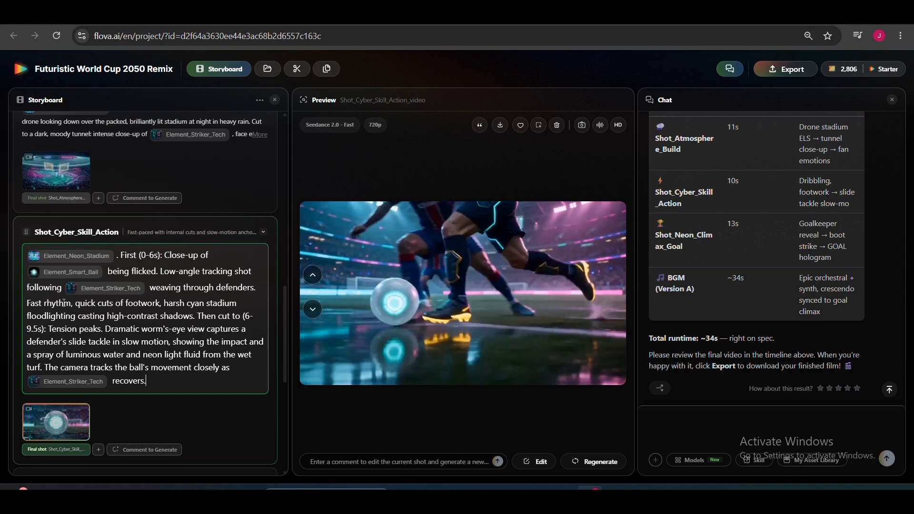
{"action": "left_click_drag", "start_coordinate": [70, 302], "coordinate": [28, 302]}
{"action": "type", "text": "Ultra fast rhythm"}
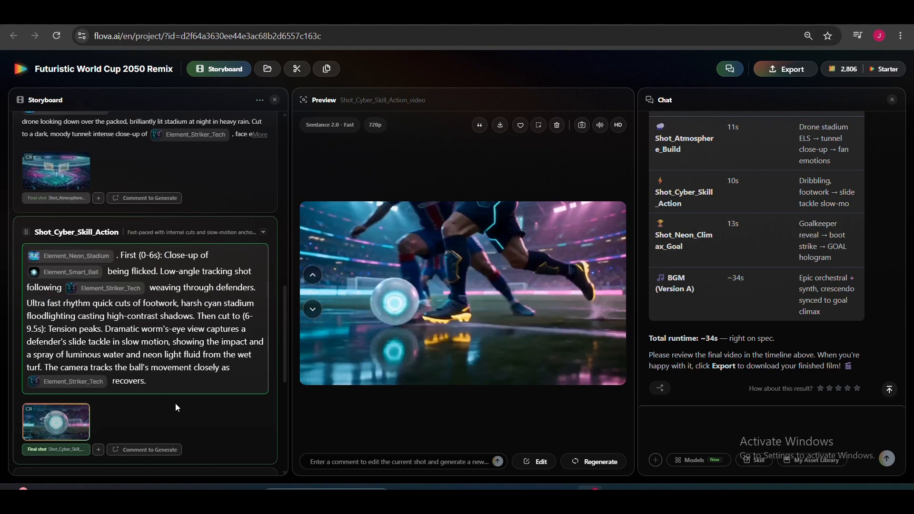
{"action": "left_click", "coordinate": [148, 419]}
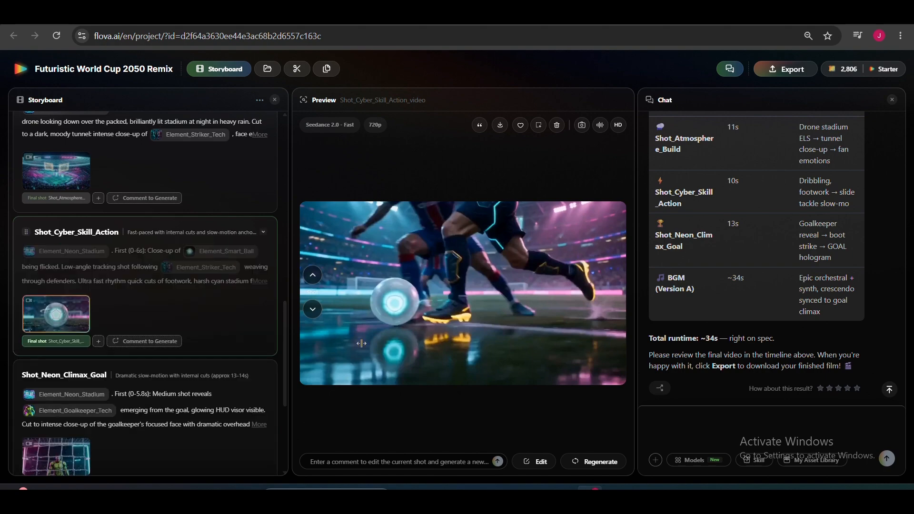
- Play part of the Shot_Cyber_Skill_Action video in the preview, pause it and open the options of its final shot asset
{"action": "left_click", "coordinate": [309, 367]}
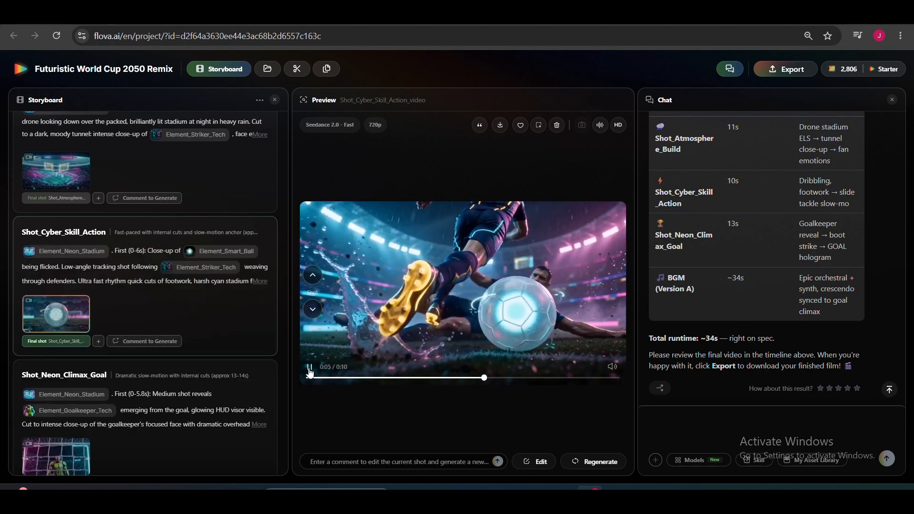
{"action": "left_click", "coordinate": [309, 367]}
{"action": "scroll", "coordinate": [138, 276], "scroll_direction": "down", "scroll_amount": 2}
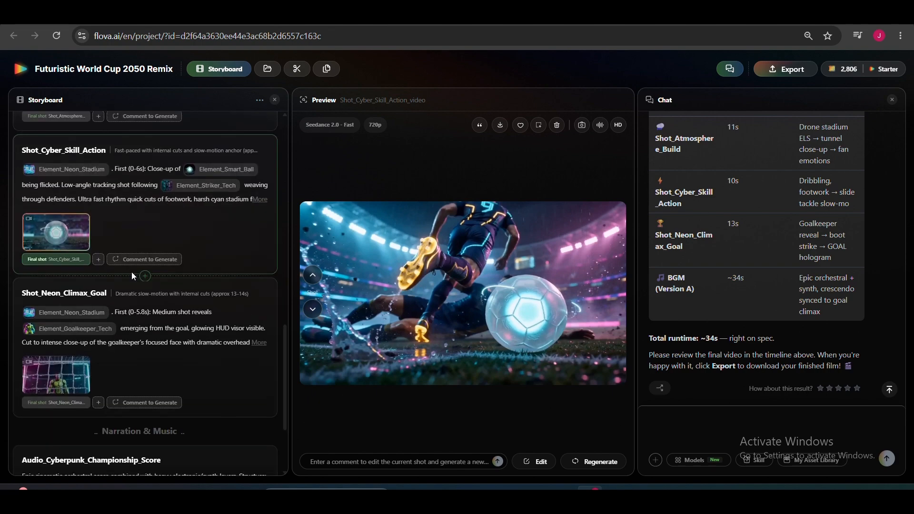
{"action": "left_click", "coordinate": [145, 276]}
{"action": "left_click", "coordinate": [218, 328]}
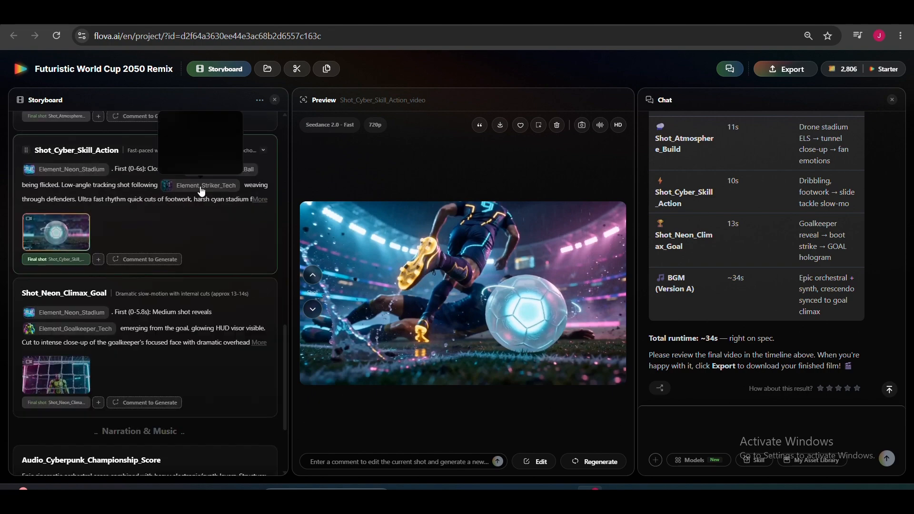
{"action": "left_click", "coordinate": [28, 260]}
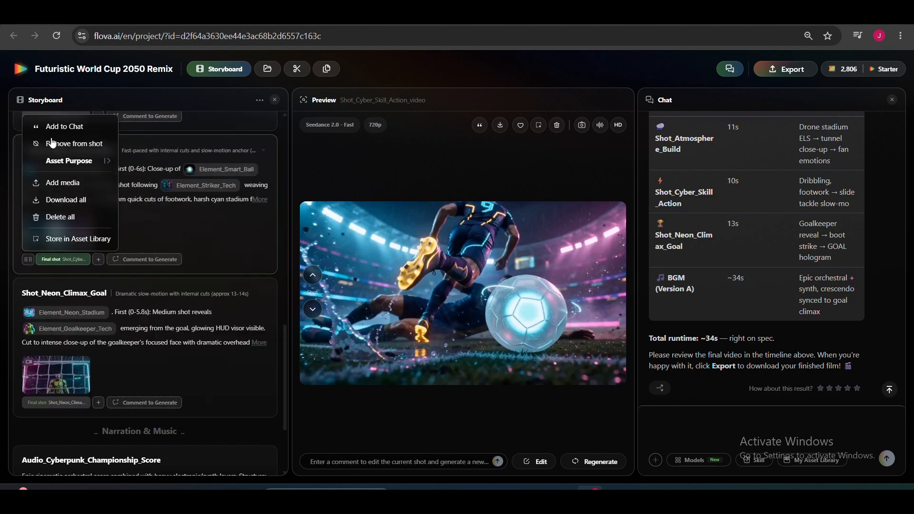
- Look at the options for adding a new asset to Element_Striker_Tech without adding one, and collapse that element
{"action": "left_click_drag", "start_coordinate": [284, 361], "coordinate": [271, 185]}
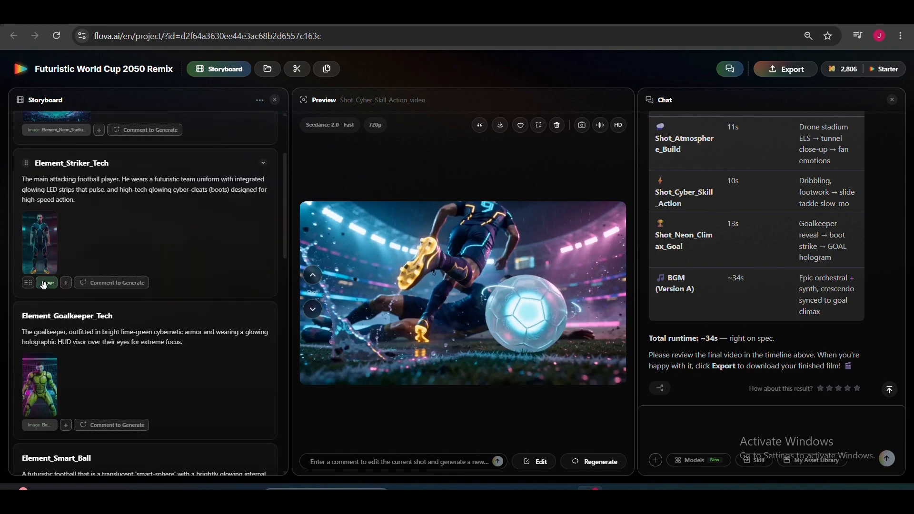
{"action": "left_click", "coordinate": [66, 283]}
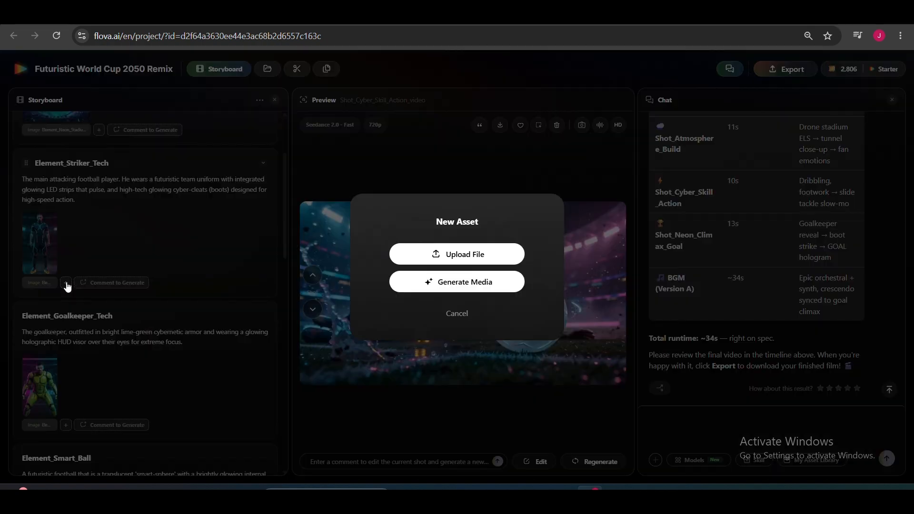
{"action": "left_click", "coordinate": [458, 314]}
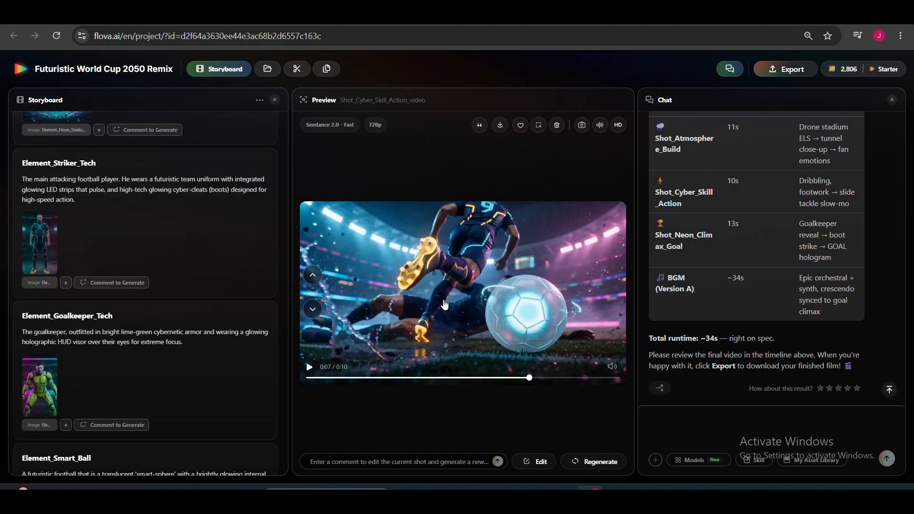
{"action": "left_click", "coordinate": [263, 162]}
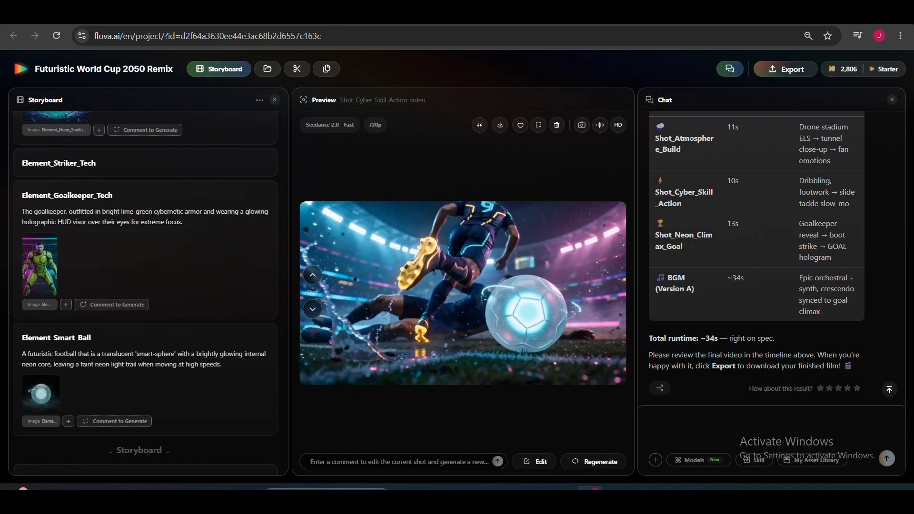
- Paste an edit comment for the Shot_Cyber_Skill_Action video and regenerate the shot
{"action": "scroll", "coordinate": [259, 281], "scroll_direction": "down", "scroll_amount": 8}
{"action": "left_click", "coordinate": [351, 461]}
{"action": "key", "text": "ctrl+v"}
{"action": "left_click", "coordinate": [595, 460]}
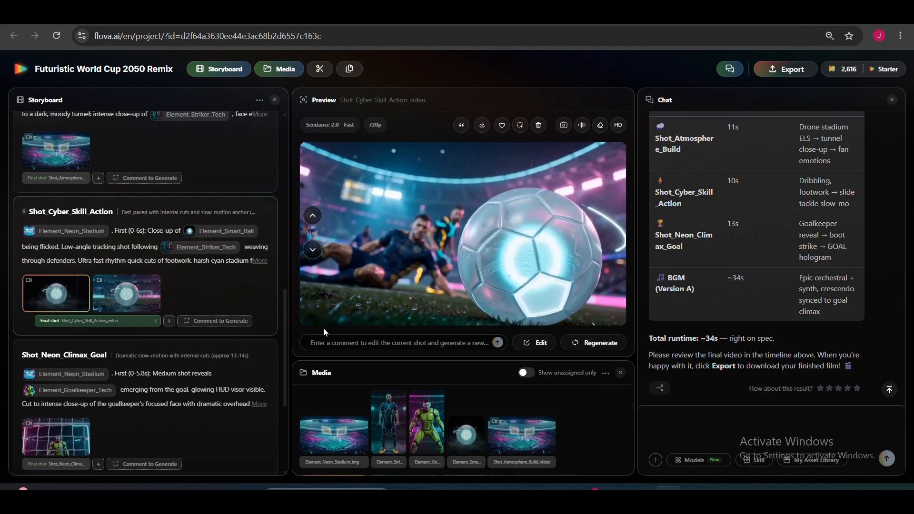
- Move the striker image into the Element_Neon_Stadium_img asset group in the project media and confirm the move
{"action": "left_click", "coordinate": [284, 72]}
{"action": "left_click", "coordinate": [285, 69]}
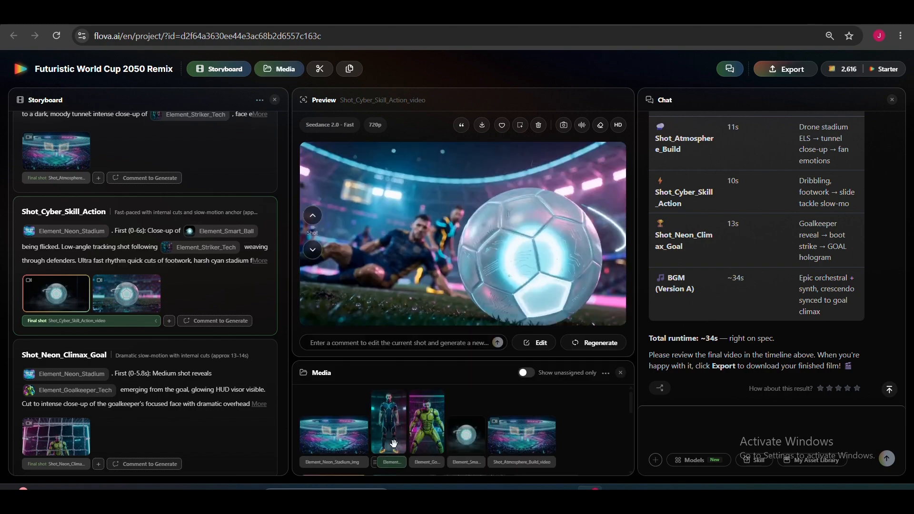
{"action": "left_click_drag", "start_coordinate": [335, 441], "coordinate": [324, 392]}
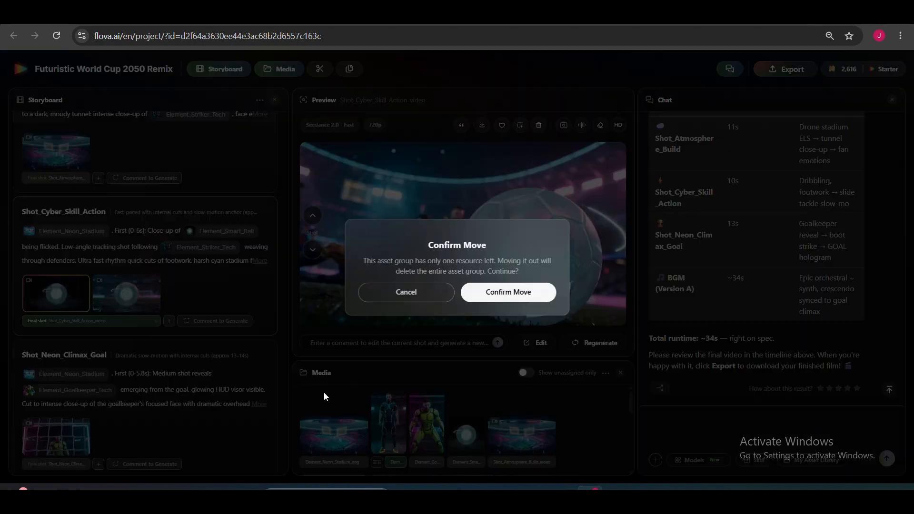
{"action": "left_click", "coordinate": [519, 291]}
{"action": "left_click_drag", "start_coordinate": [398, 423], "coordinate": [333, 380]}
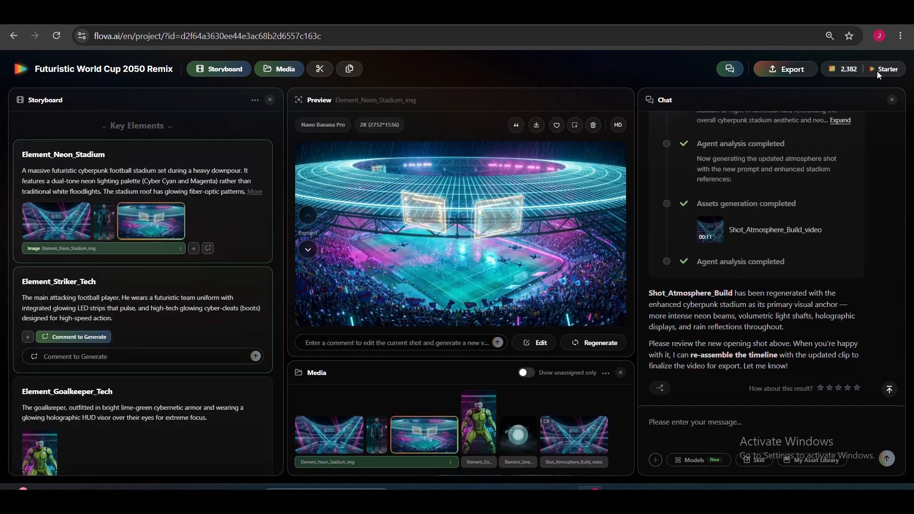
- Review the yearly prices and credits of the Free, Starter, Basic and Pro subscription plans, and close the pricing page
{"action": "mouse_move", "coordinate": [876, 71]}
{"action": "left_click", "coordinate": [840, 152]}
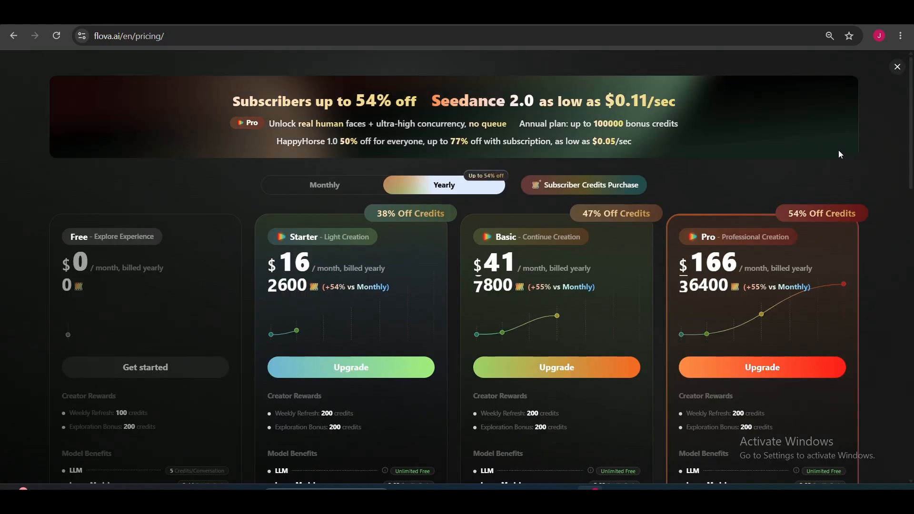
{"action": "mouse_move", "coordinate": [911, 181]}
{"action": "left_mouse_down"}
{"action": "mouse_move", "coordinate": [911, 258]}
{"action": "mouse_move", "coordinate": [902, 183]}
{"action": "left_mouse_up"}
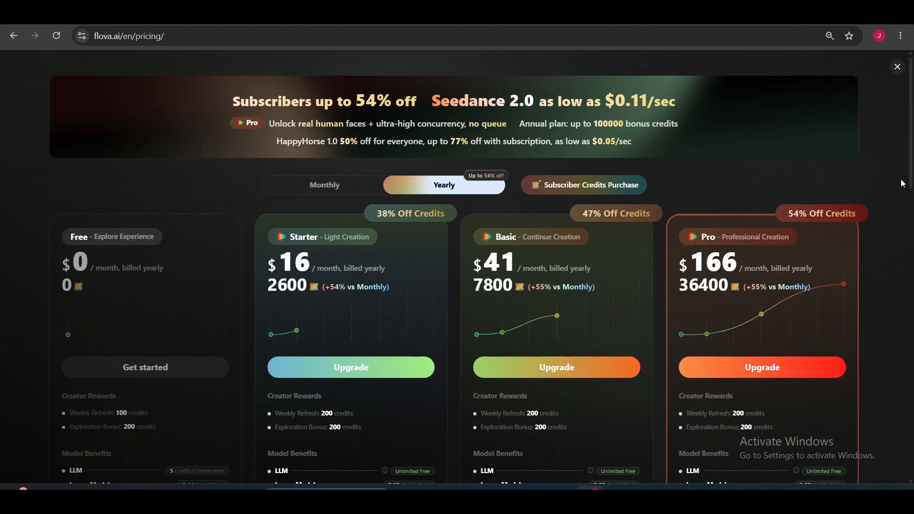
{"action": "left_click", "coordinate": [897, 67]}
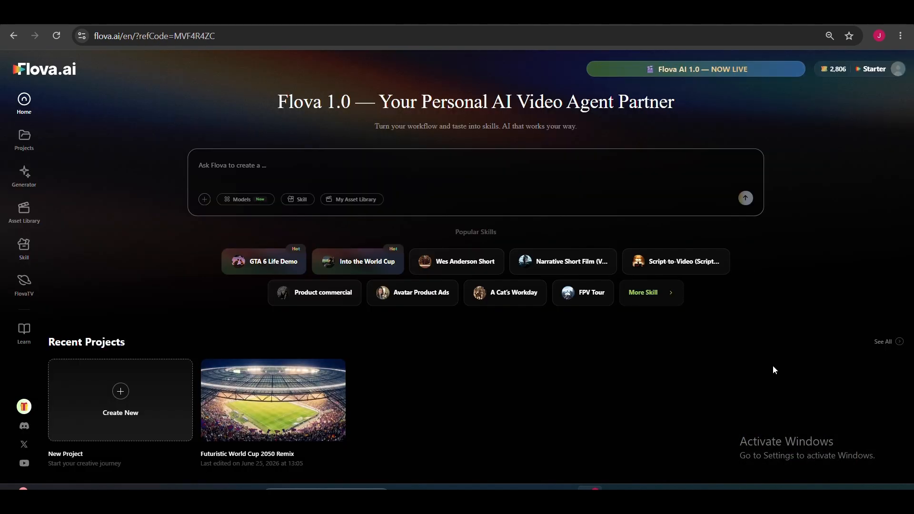